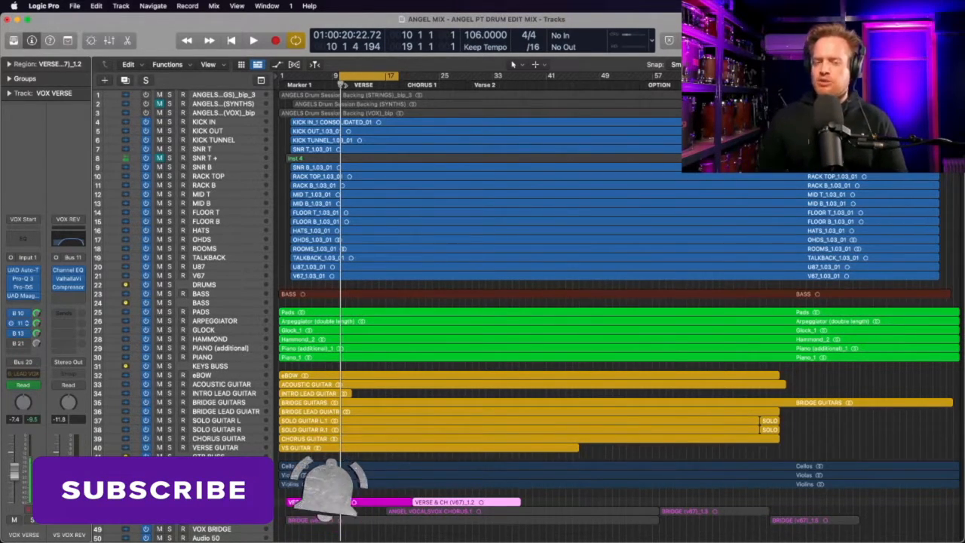
# Zoom to the VOX VERSE track and review its Pro-Q 3, Pro-DS and UAD Maag EQ4 inserts
pyautogui.press('z')
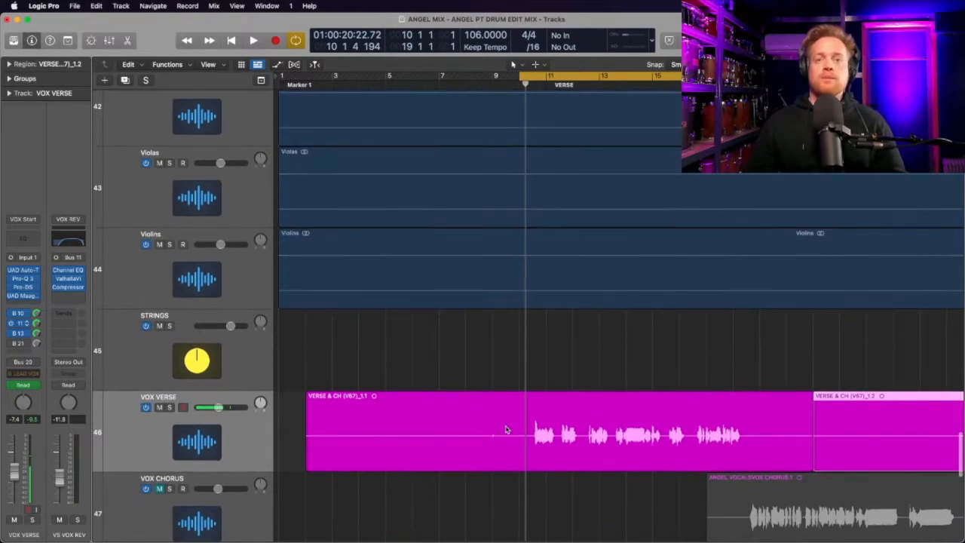
pyautogui.click(25, 281)
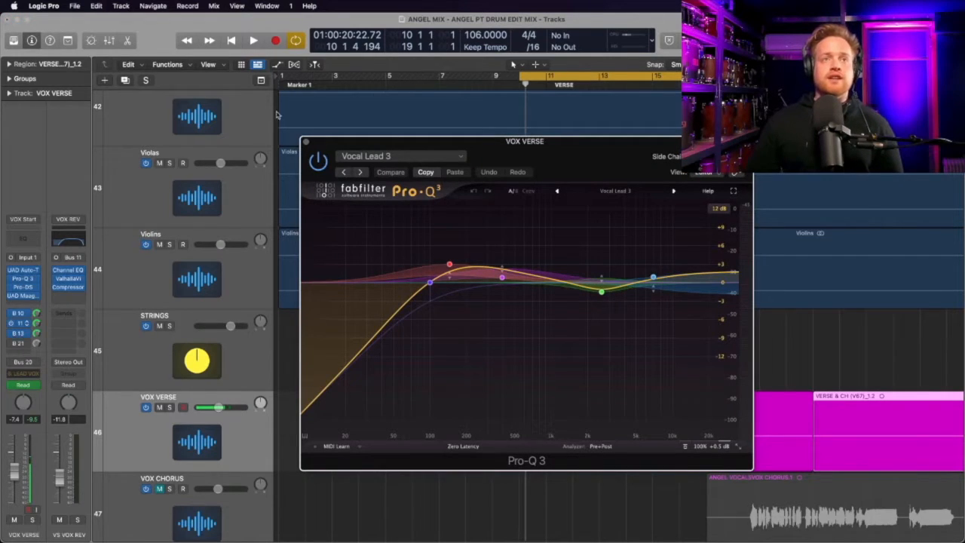
pyautogui.click(305, 143)
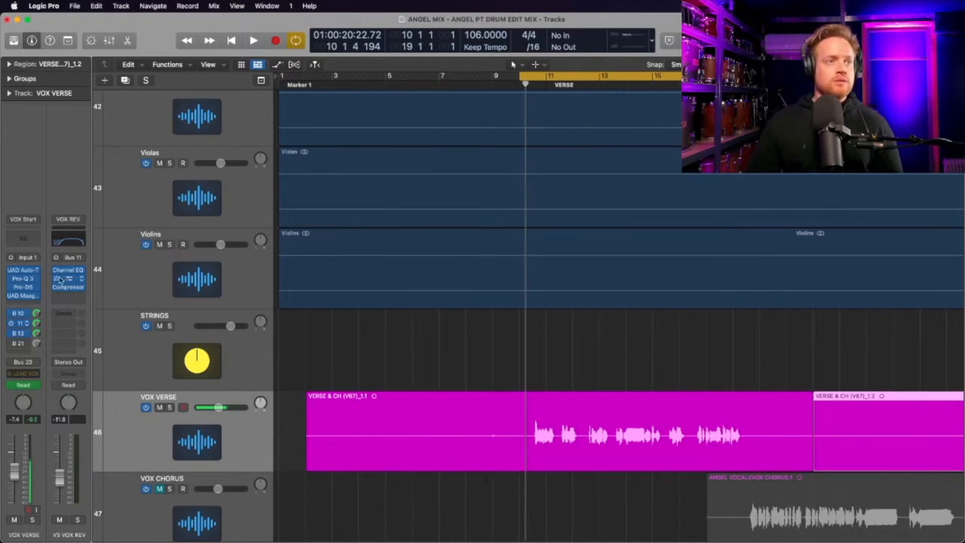
pyautogui.click(22, 287)
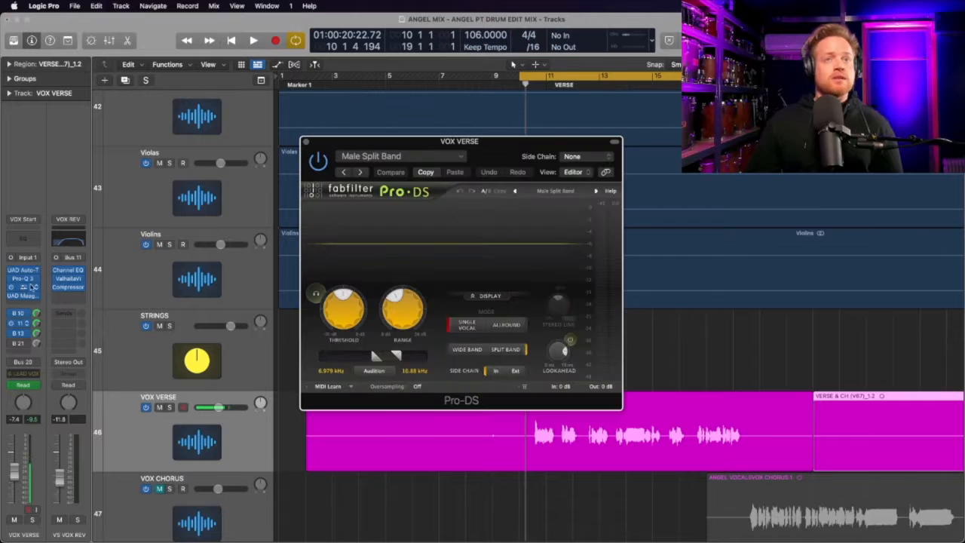
pyautogui.click(308, 146)
pyautogui.click(24, 297)
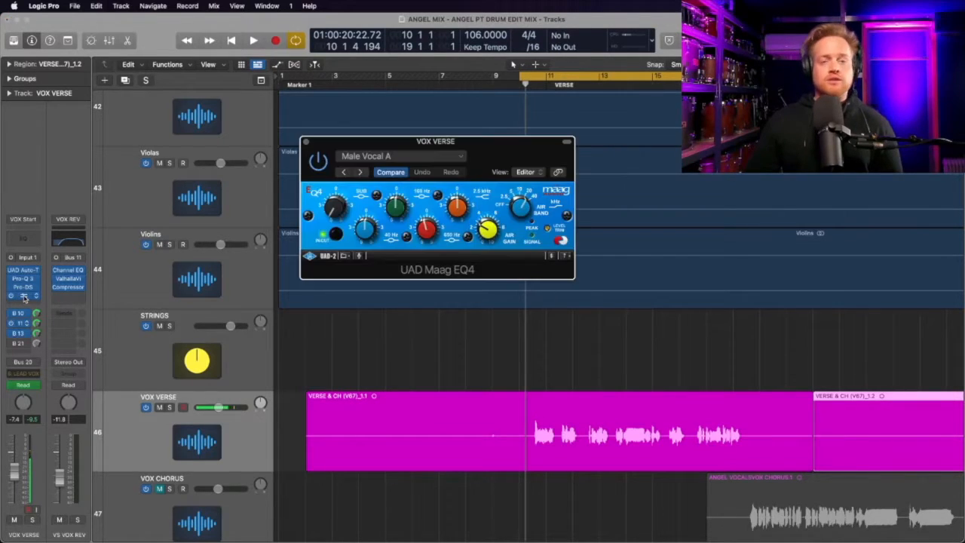
pyautogui.click(307, 143)
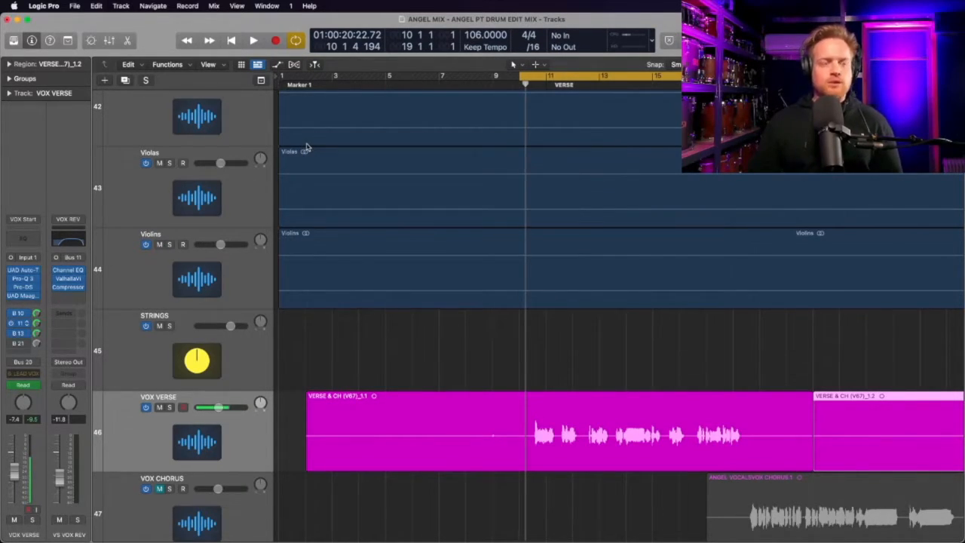
# Show the VOX REV Short channel fed by Bus 10 and inspect its Channel EQ curve
pyautogui.click(21, 314)
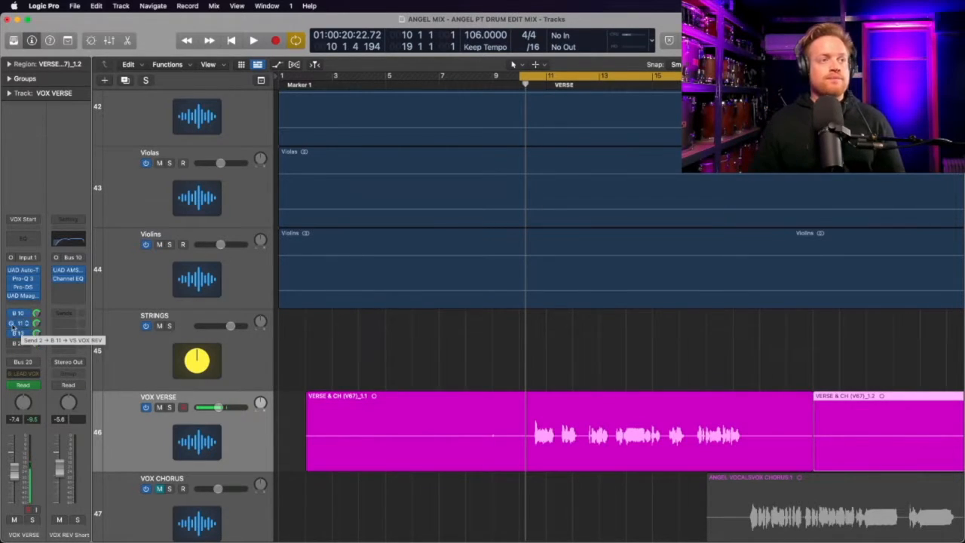
pyautogui.click(68, 279)
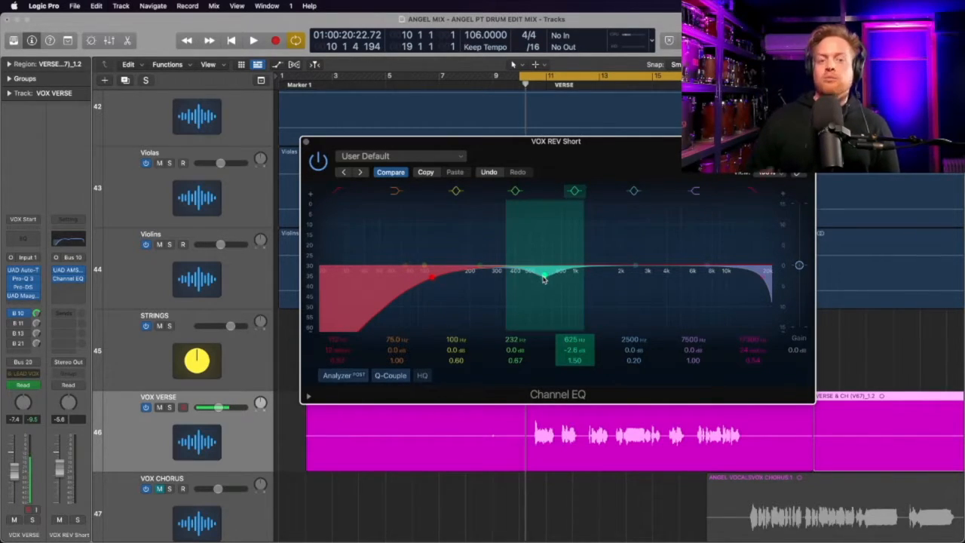
pyautogui.click(319, 161)
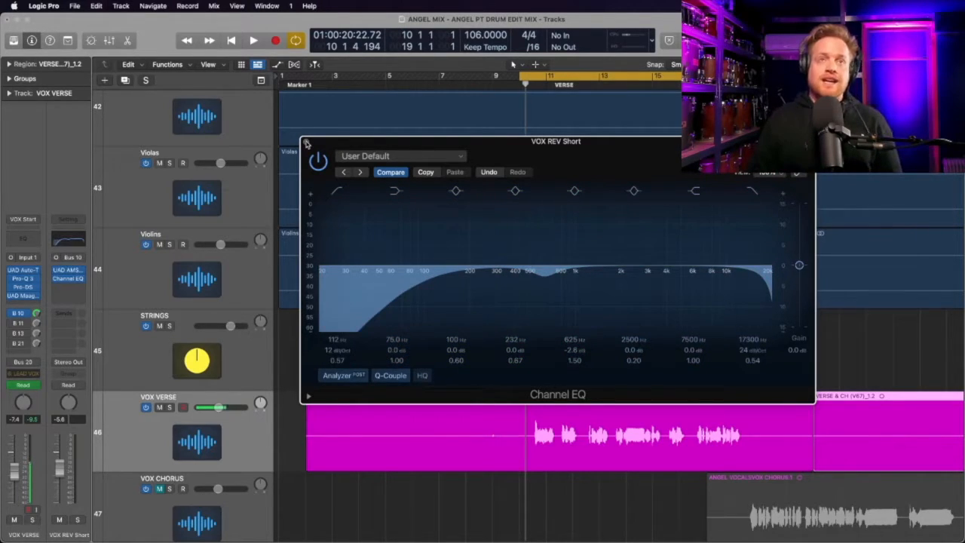
pyautogui.click(305, 141)
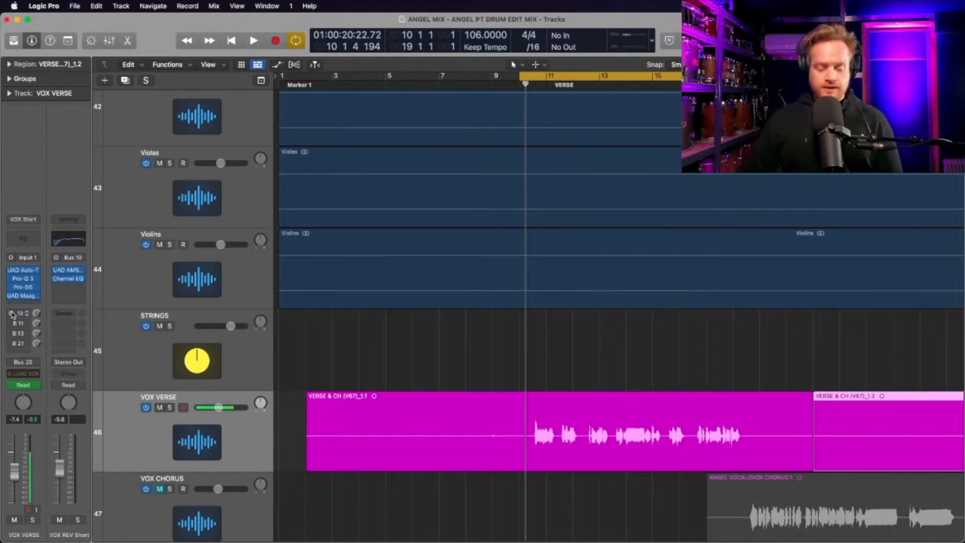
# Solo the VOX VERSE track and audition the verse, bringing in the Bus 10 short reverb send during playback
pyautogui.press('s')
pyautogui.press('space')
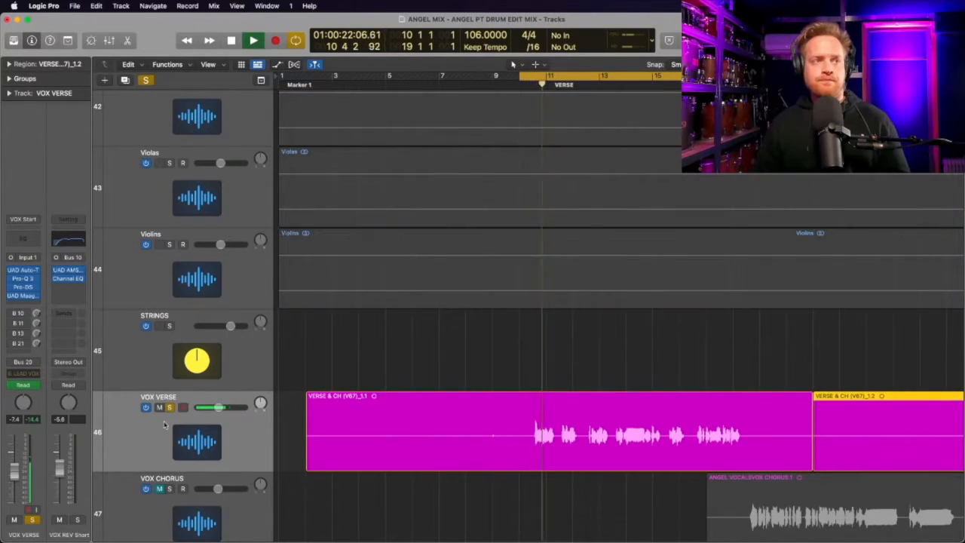
pyautogui.click(12, 313)
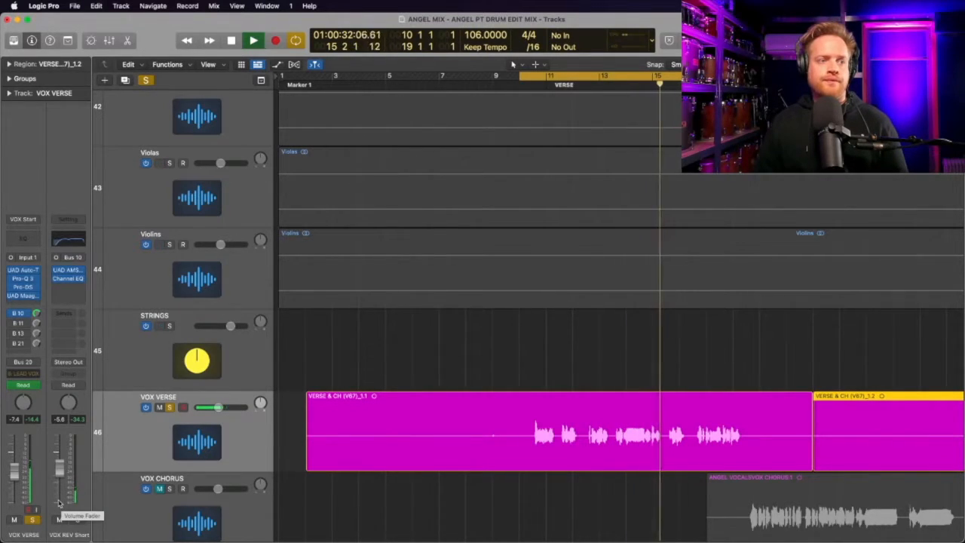
pyautogui.press('space')
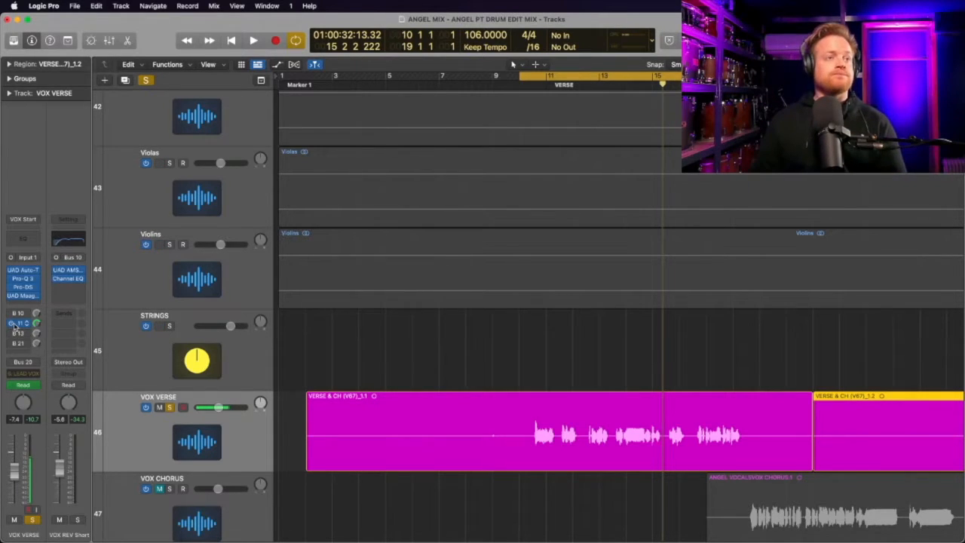
# Show the VS VOX REV channel fed by Bus 11 and inspect its Channel EQ and ValhallaVintageVerb settings
pyautogui.click(21, 325)
pyautogui.click(70, 274)
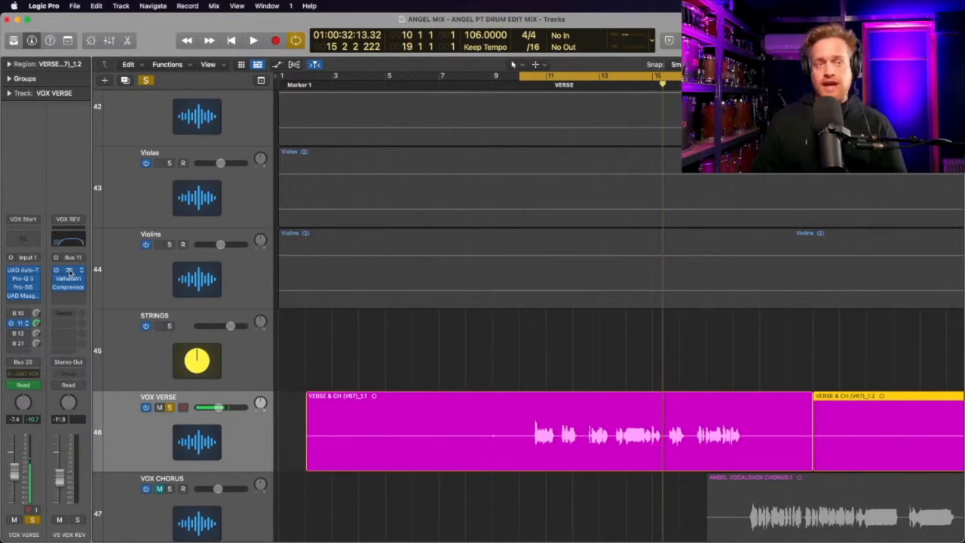
pyautogui.click(69, 273)
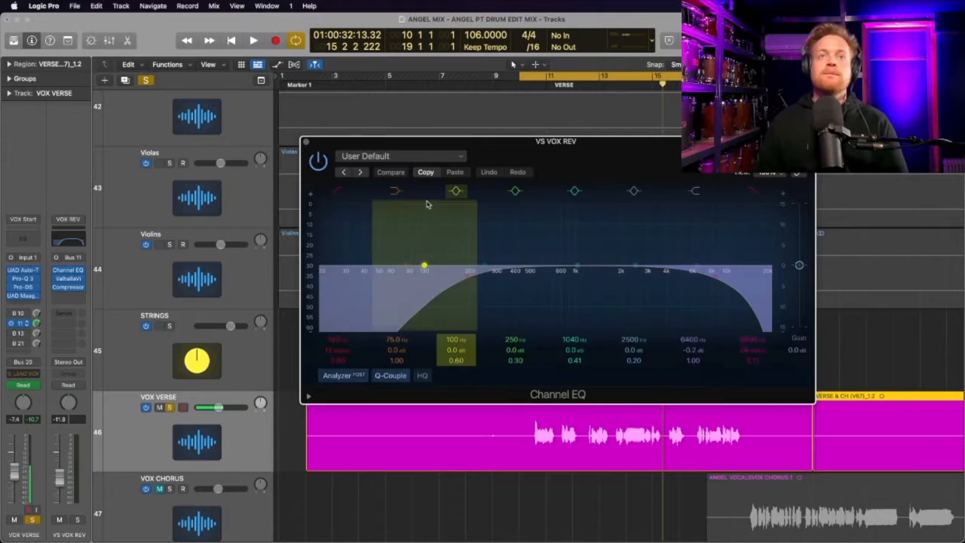
pyautogui.click(59, 276)
pyautogui.click(70, 279)
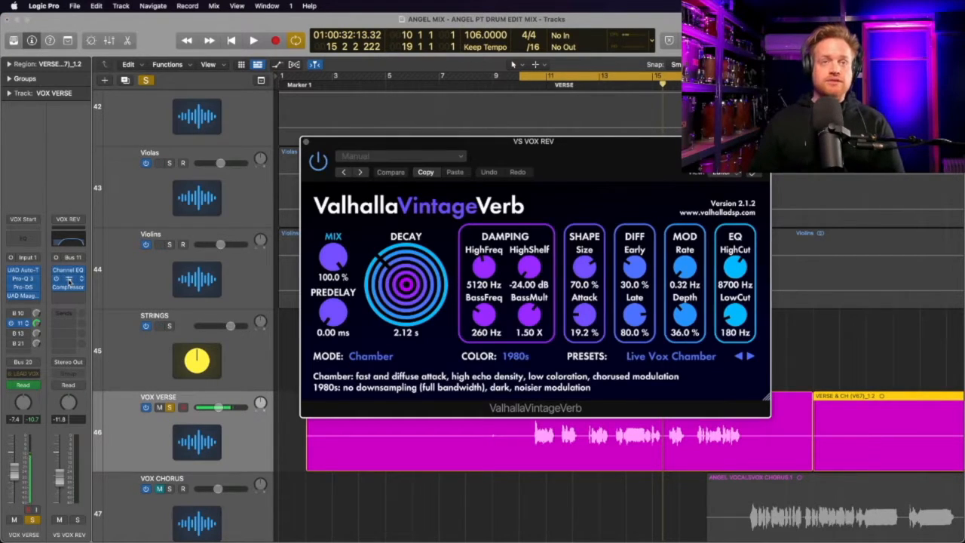
pyautogui.click(336, 317)
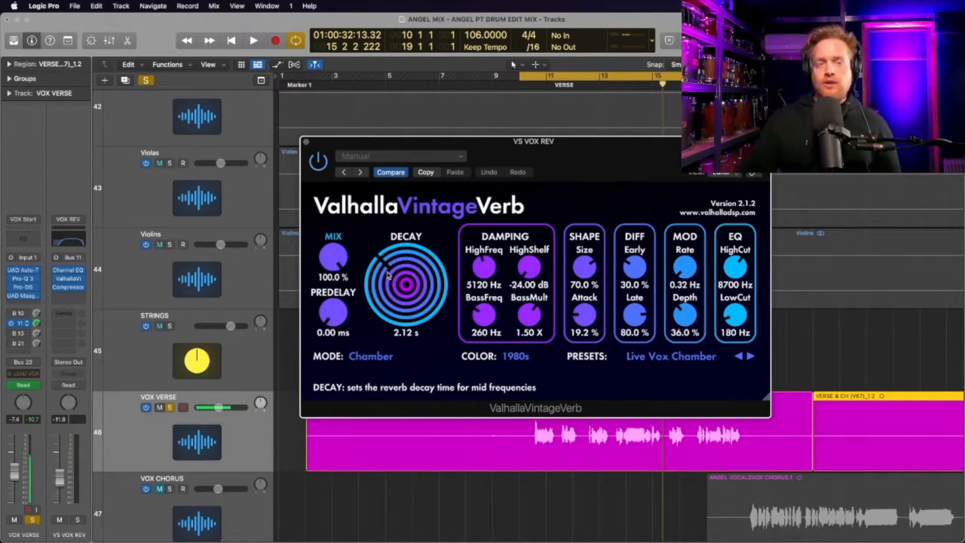
# Open the Compressor on the VS VOX REV channel and examine its ratio, attack, release and threshold
pyautogui.click(68, 288)
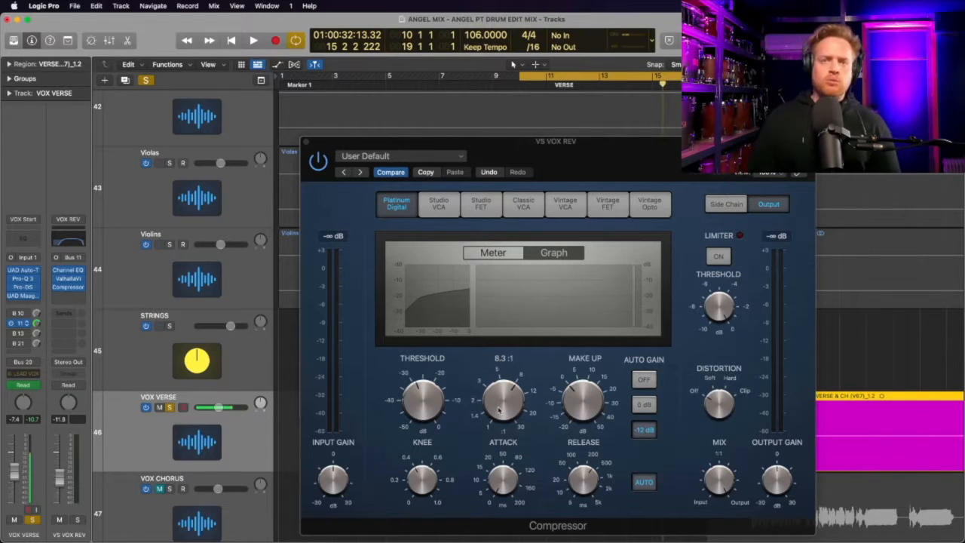
pyautogui.moveTo(505, 506)
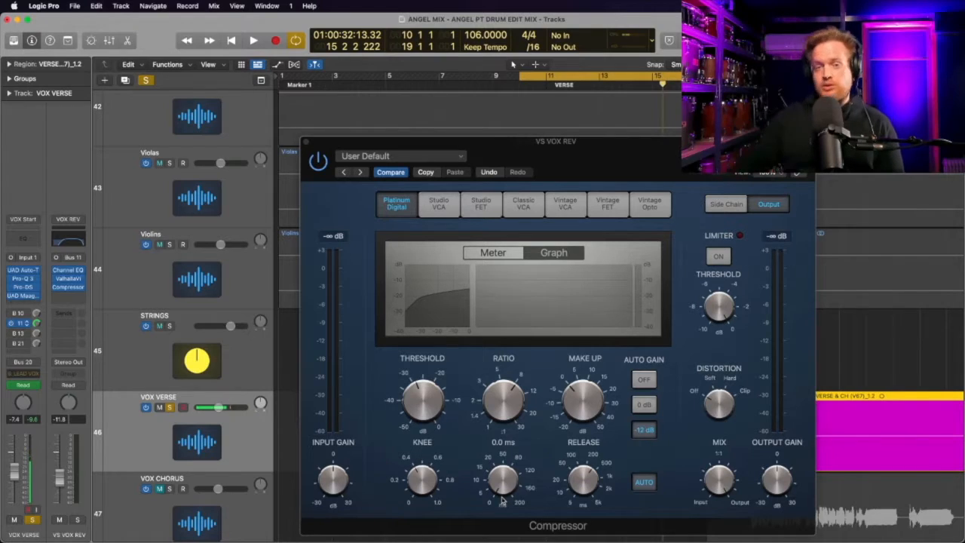
pyautogui.moveTo(603, 473)
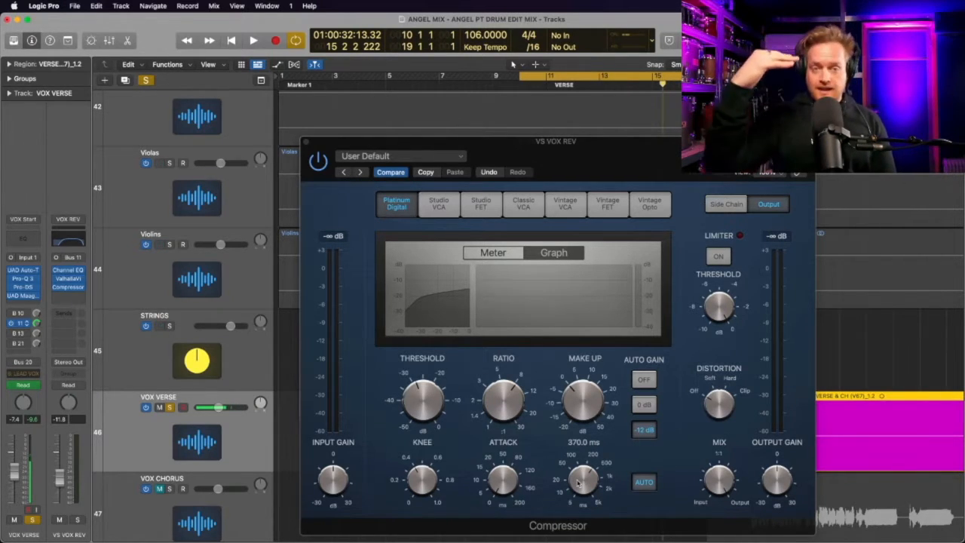
pyautogui.moveTo(427, 400)
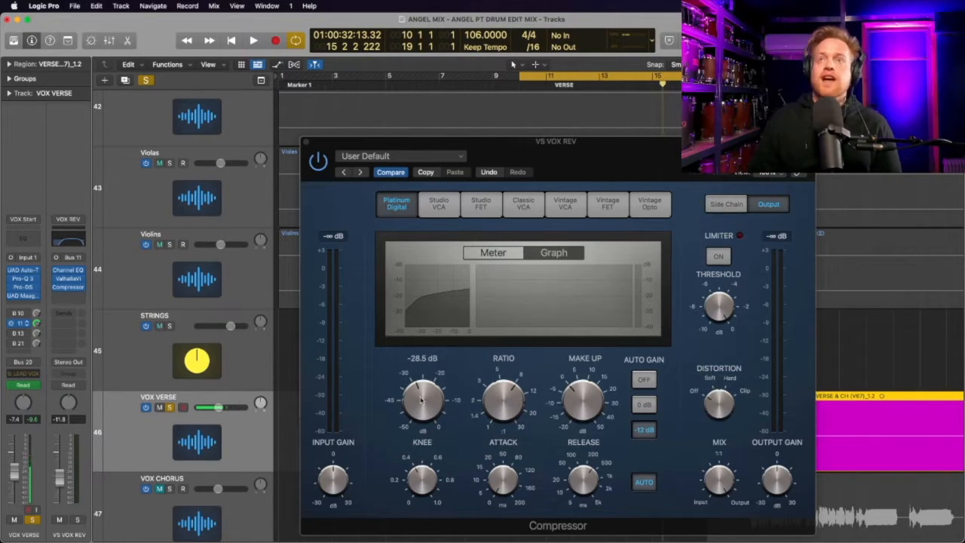
# Audition the soloed verse with the reverb compressor's threshold lowered to -39.5 dB, and raise the threshold again
pyautogui.press('space')
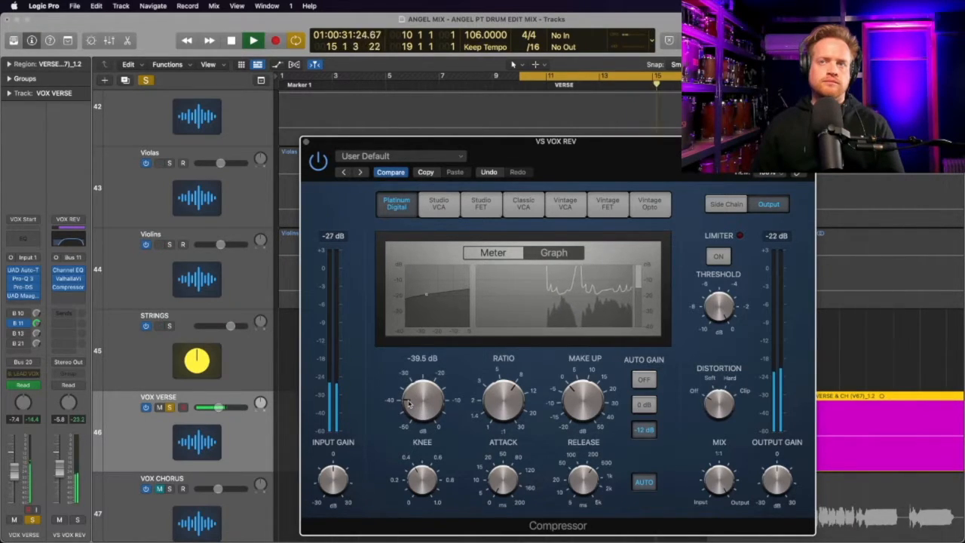
pyautogui.press('space')
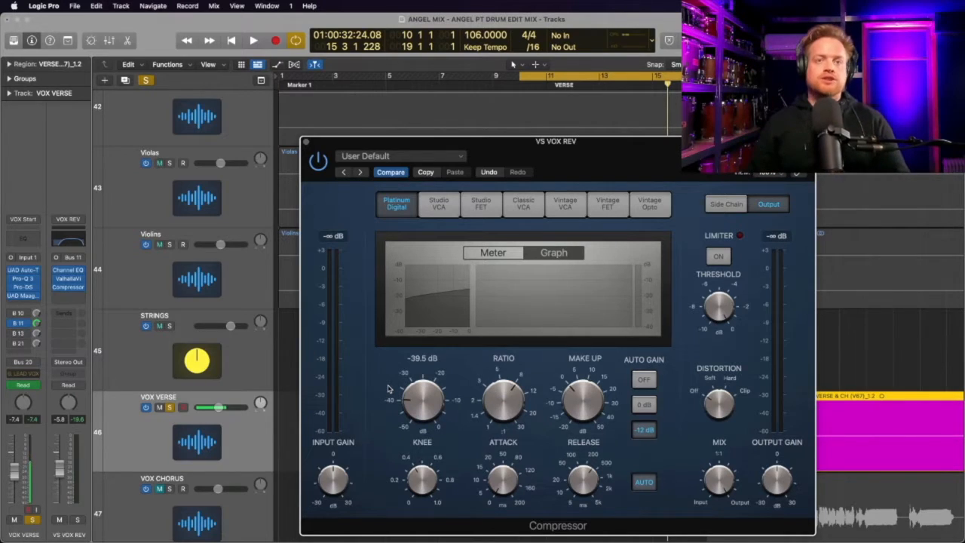
pyautogui.moveTo(407, 405); pyautogui.dragTo(415, 374)
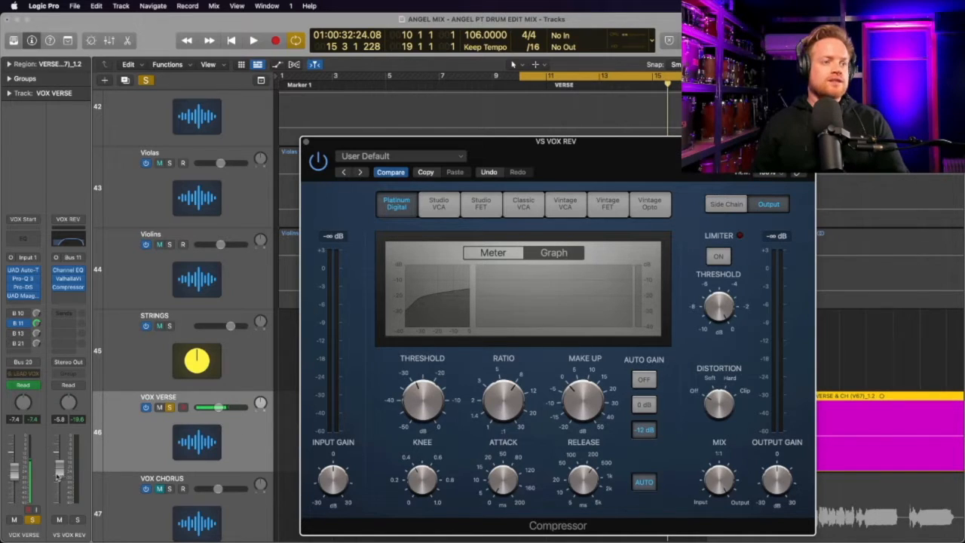
# Lower the VS VOX REV fader to -14.4 dB and set the compressor threshold to -29.5 dB while playing the verse
pyautogui.moveTo(60, 471); pyautogui.dragTo(62, 489)
pyautogui.press('space')
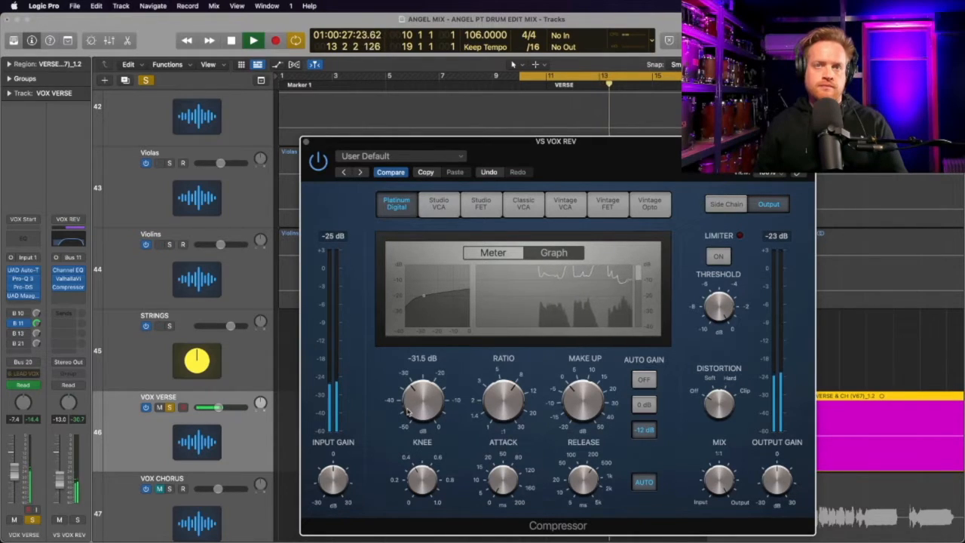
pyautogui.moveTo(407, 409); pyautogui.dragTo(409, 403)
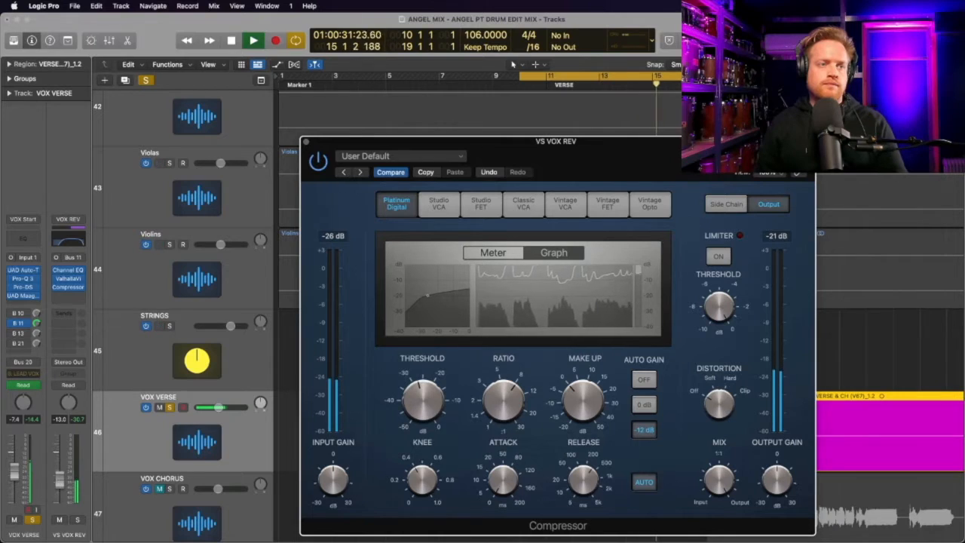
pyautogui.press('space')
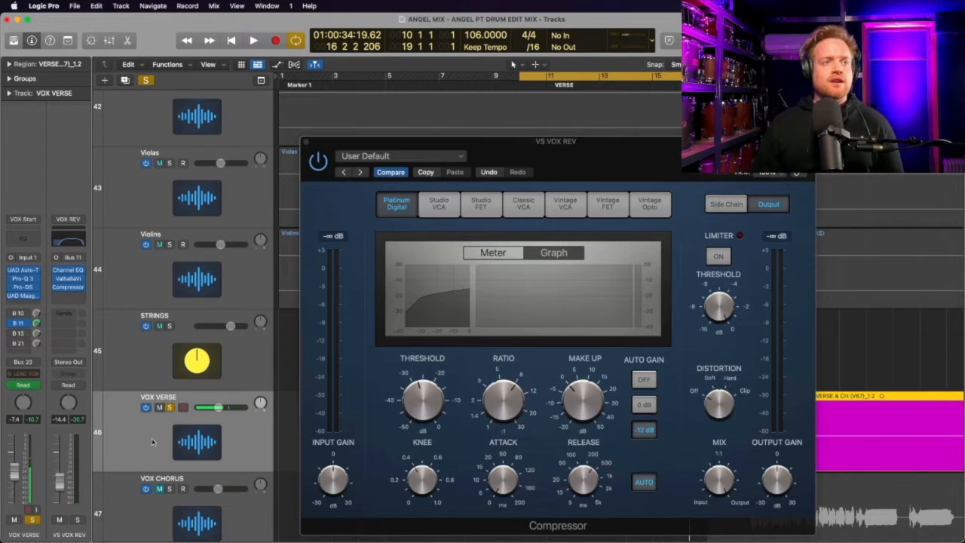
# Unsolo VOX VERSE and raise the VS VOX REV fader to -8.0 dB in the full mix, checking the Compressor's response
pyautogui.click(170, 408)
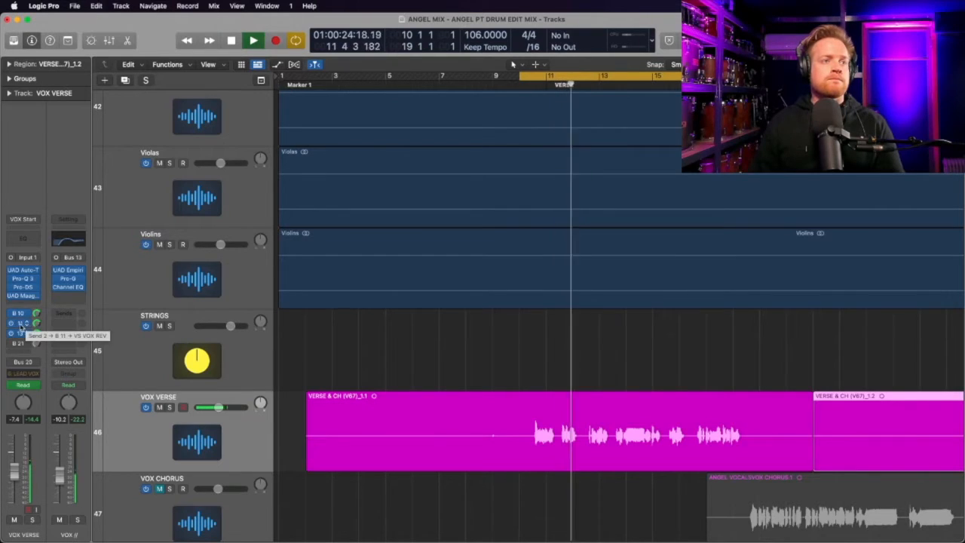
pyautogui.click(19, 323)
pyautogui.click(113, 349)
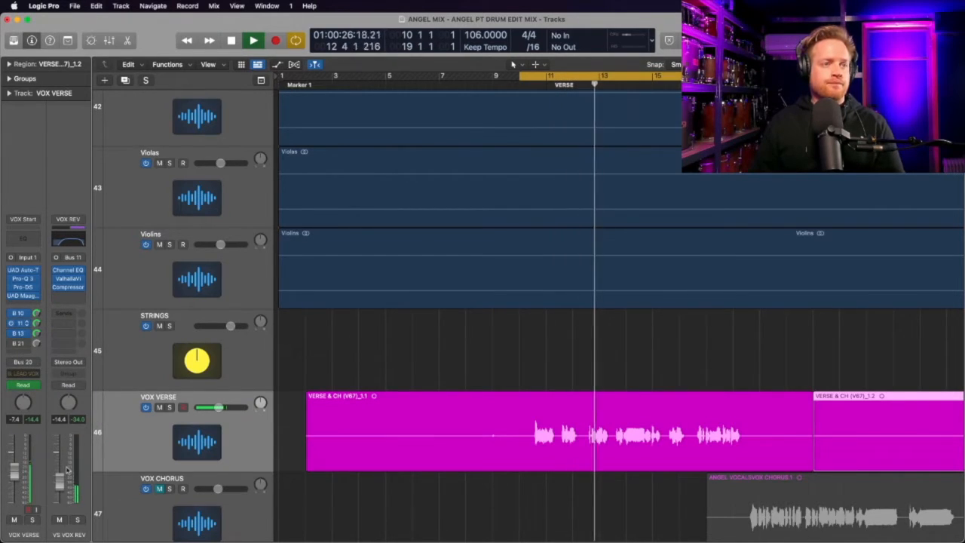
pyautogui.moveTo(60, 488); pyautogui.dragTo(60, 471)
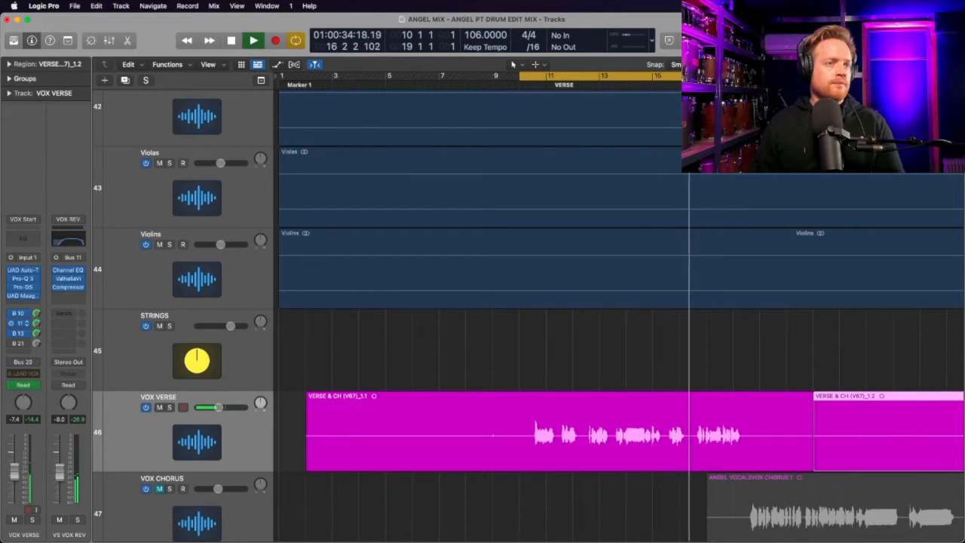
pyautogui.click(68, 287)
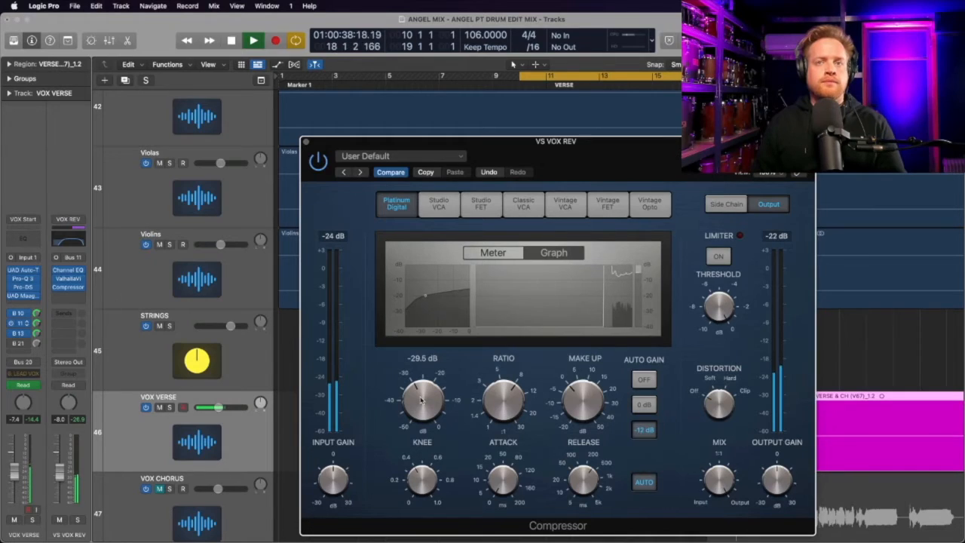
pyautogui.click(306, 143)
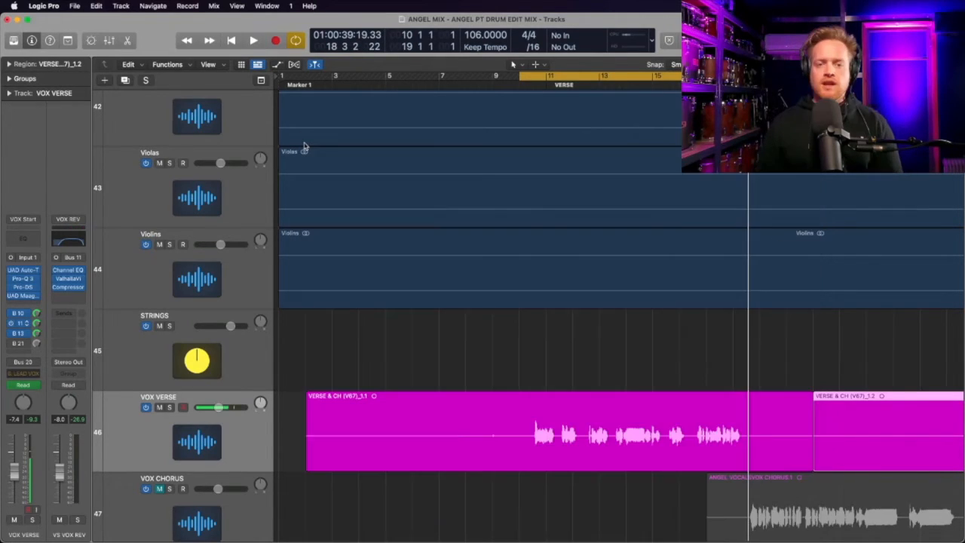